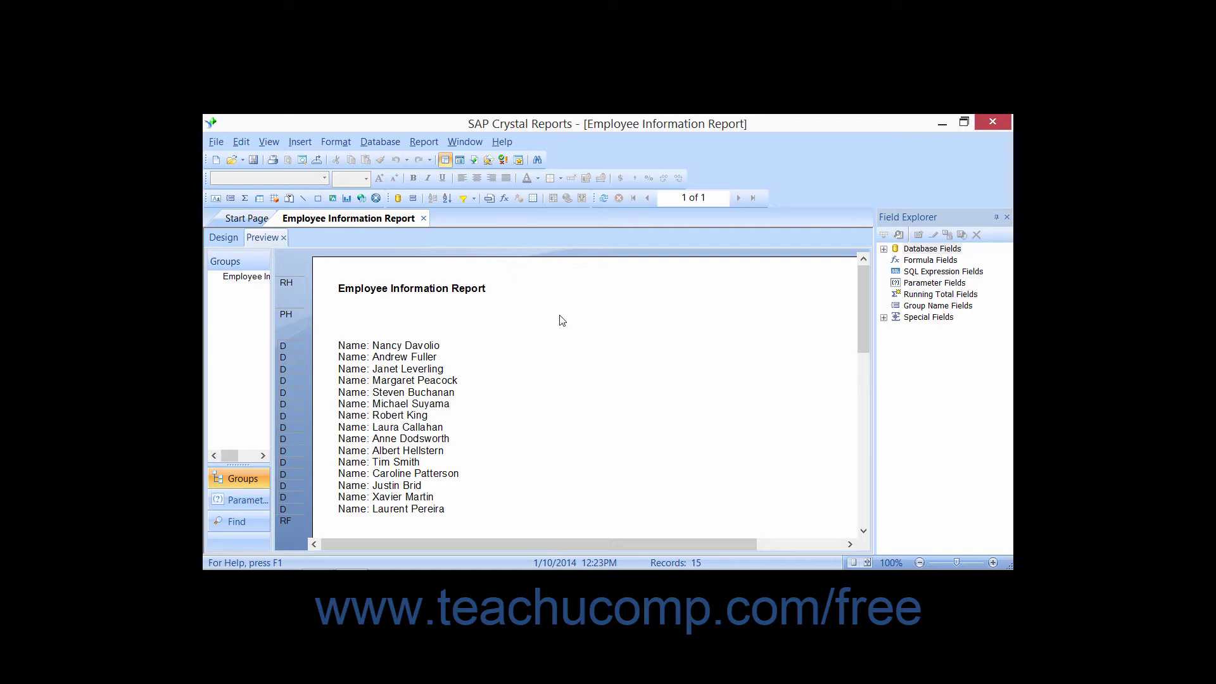
# Step: Switch to the Design layout and back to the rendered Preview of the report
pyautogui.click(225, 238)
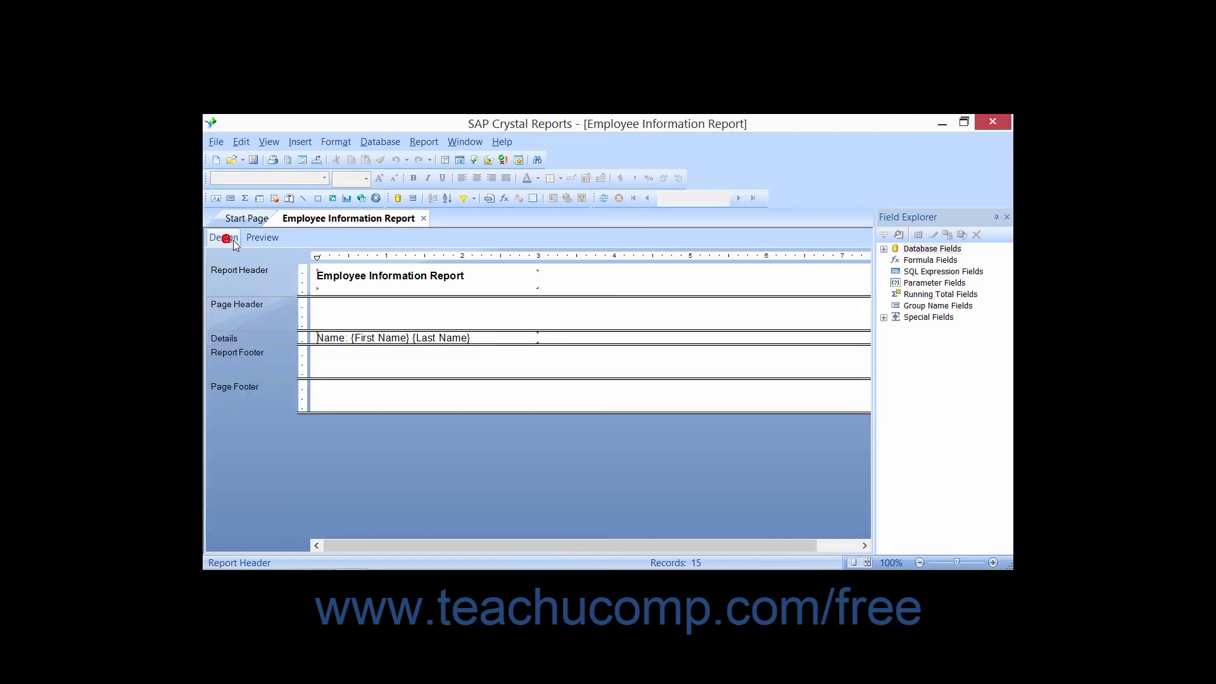
pyautogui.click(258, 239)
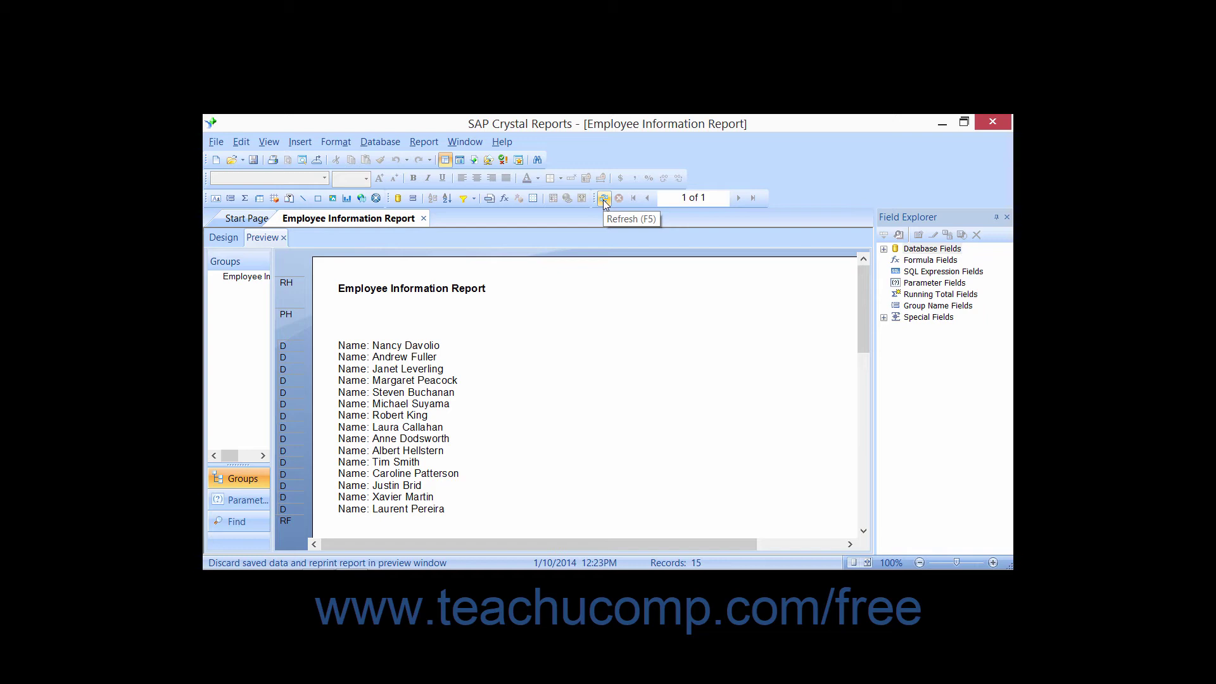
# Step: Refresh the report data via Report > Refresh Report Data and confirm
pyautogui.click(424, 143)
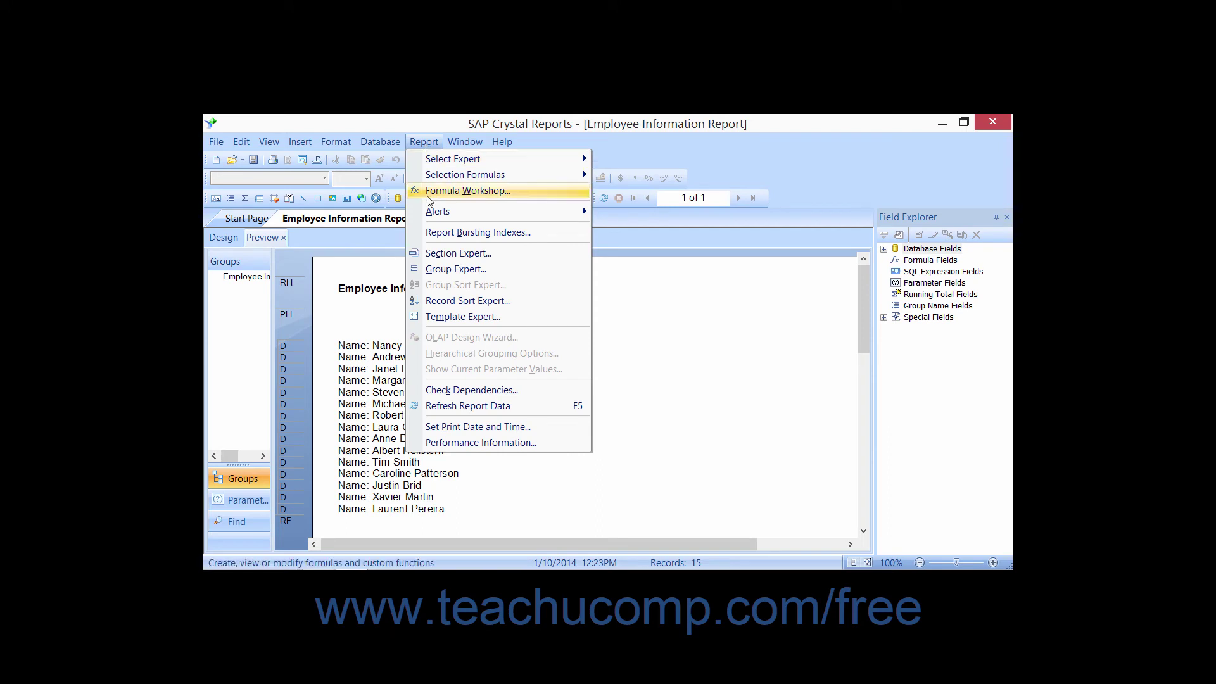
pyautogui.click(466, 407)
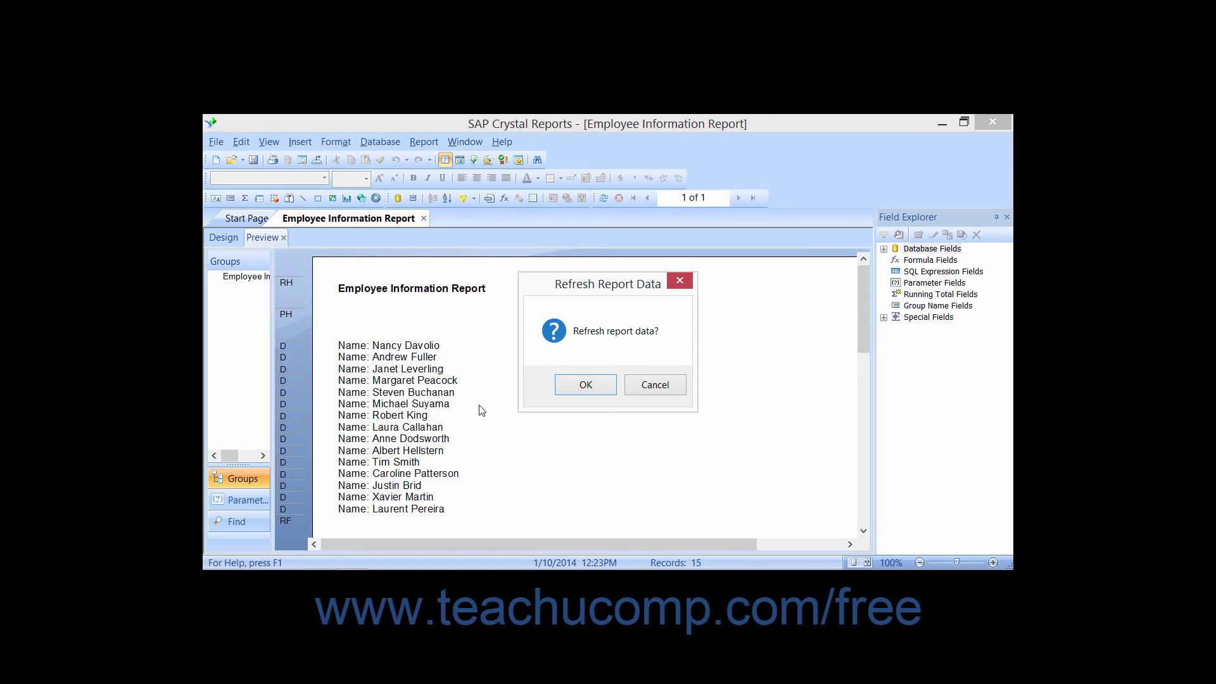
pyautogui.click(576, 389)
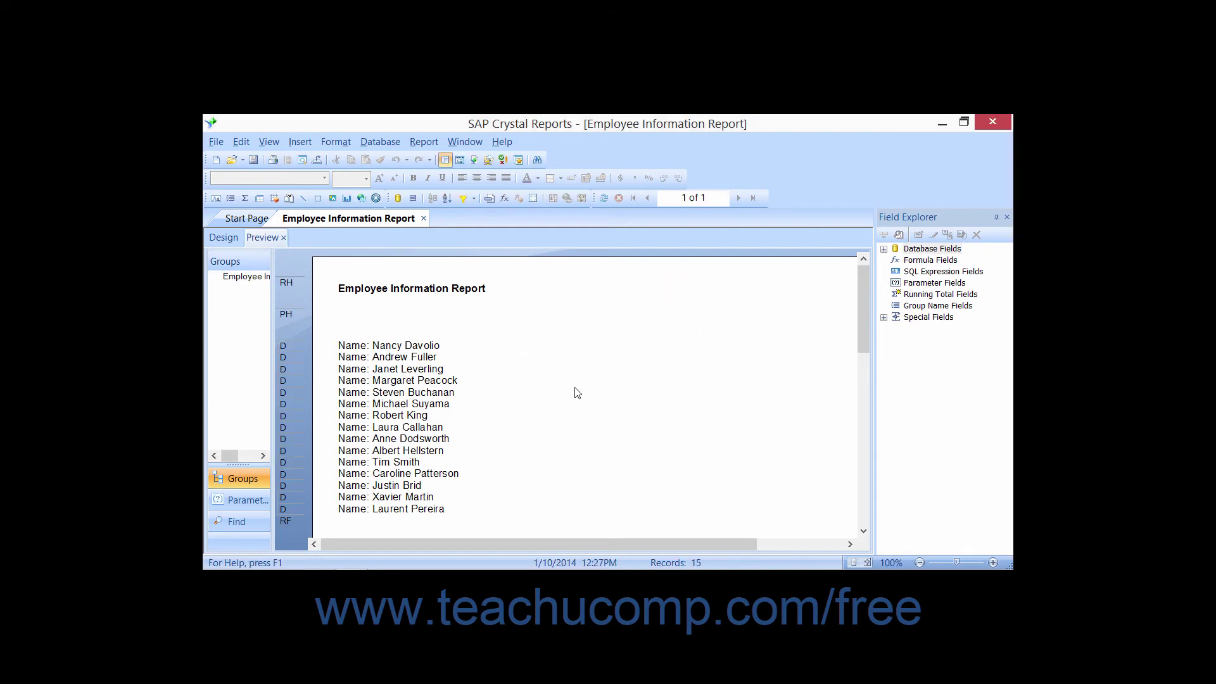